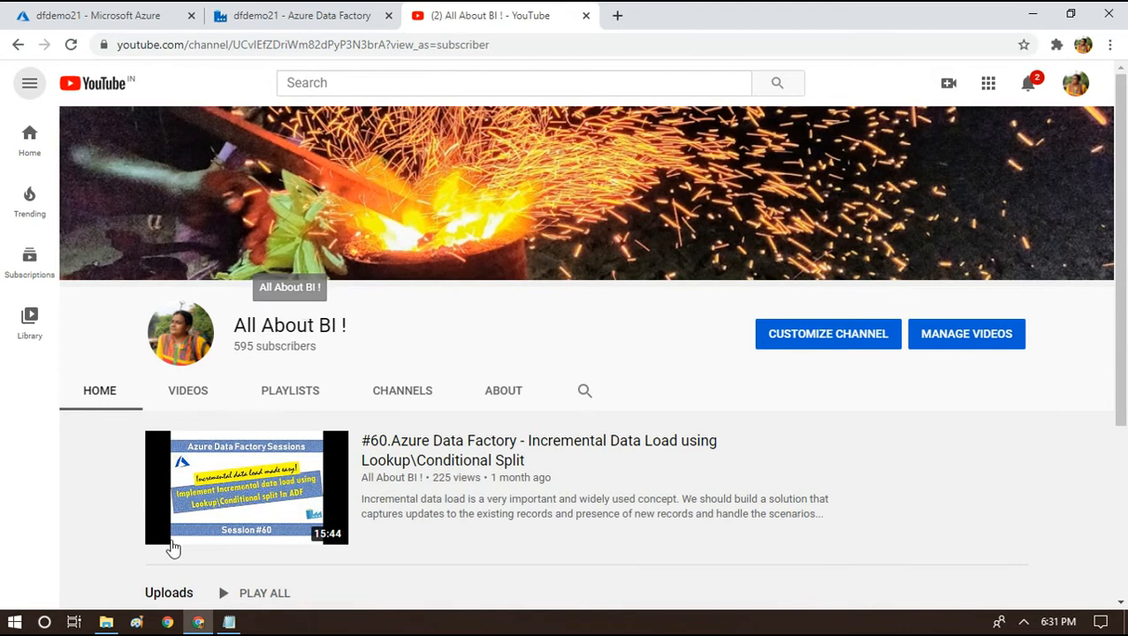
Step: Switch to Notepad and review the notes on the storage sources, data size, data flow stages and source preview timeout
{"action": "left_click", "coordinate": [229, 623]}
{"action": "left_click_drag", "start_coordinate": [54, 41], "coordinate": [3, 50]}
{"action": "left_click_drag", "start_coordinate": [58, 153], "coordinate": [3, 35]}
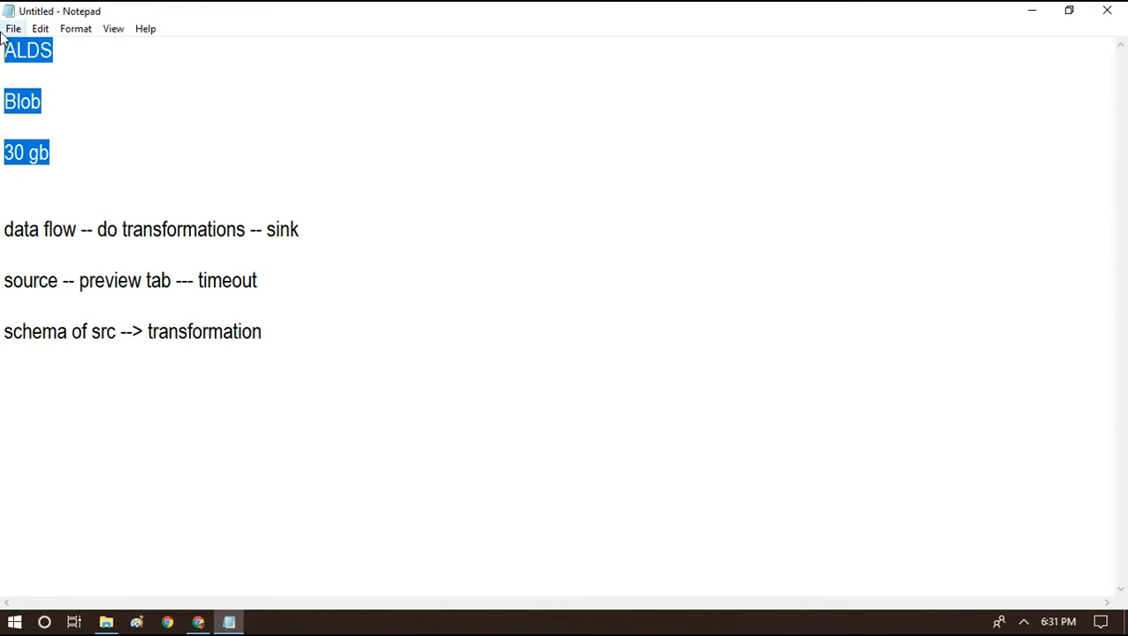
{"action": "left_click_drag", "start_coordinate": [81, 231], "coordinate": [3, 230]}
{"action": "left_click_drag", "start_coordinate": [97, 230], "coordinate": [306, 223]}
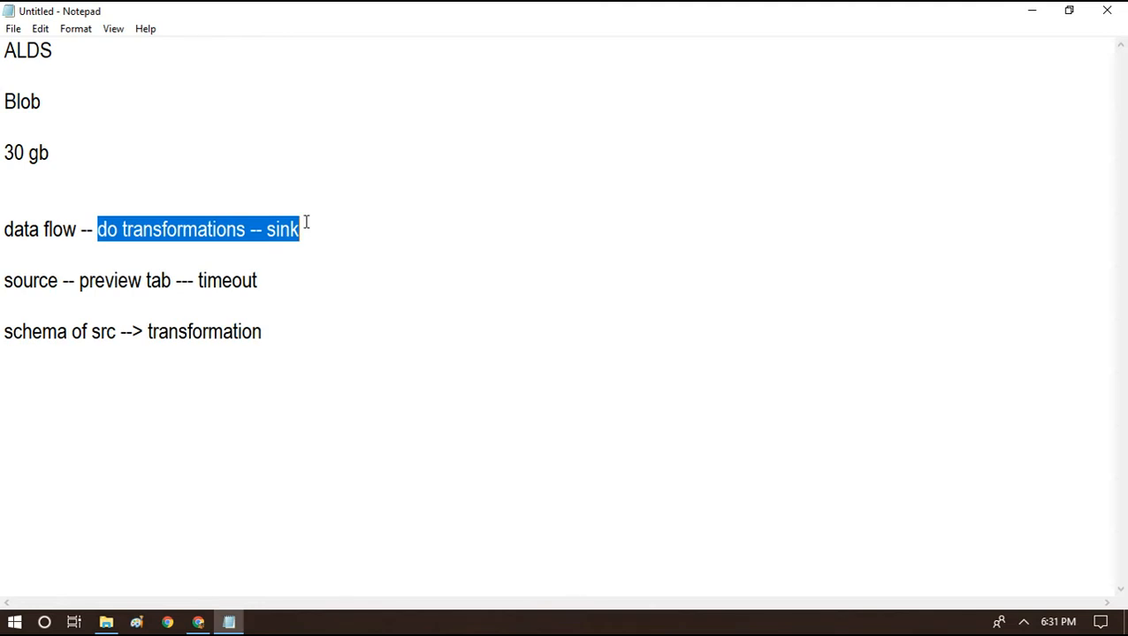
{"action": "key", "text": "Down"}
{"action": "key", "text": "Down"}
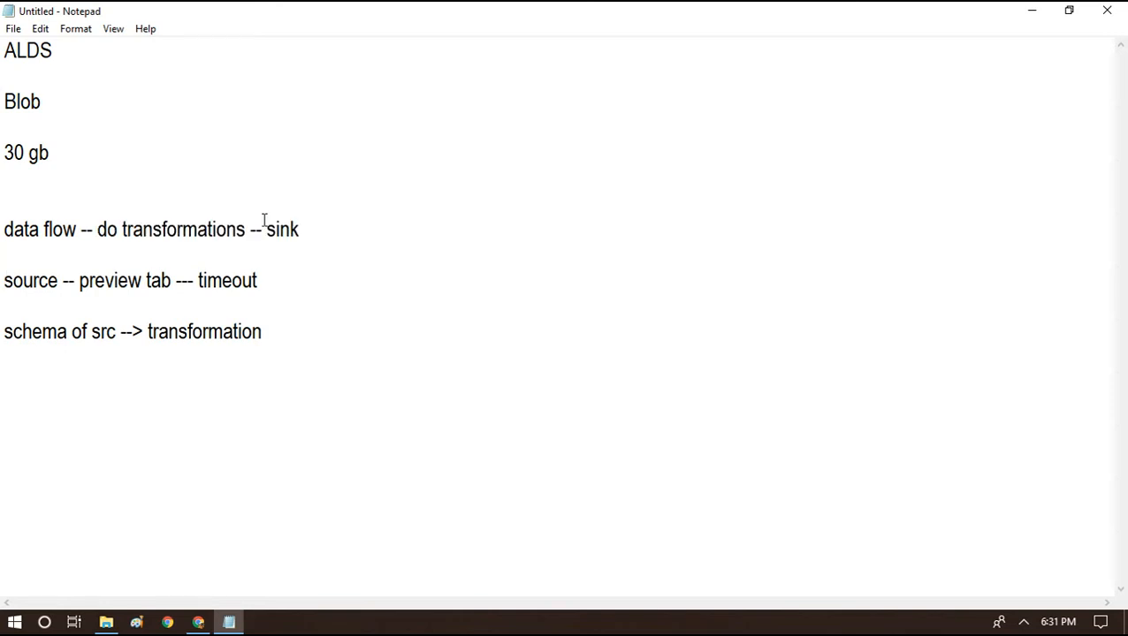
{"action": "double_click", "coordinate": [23, 281]}
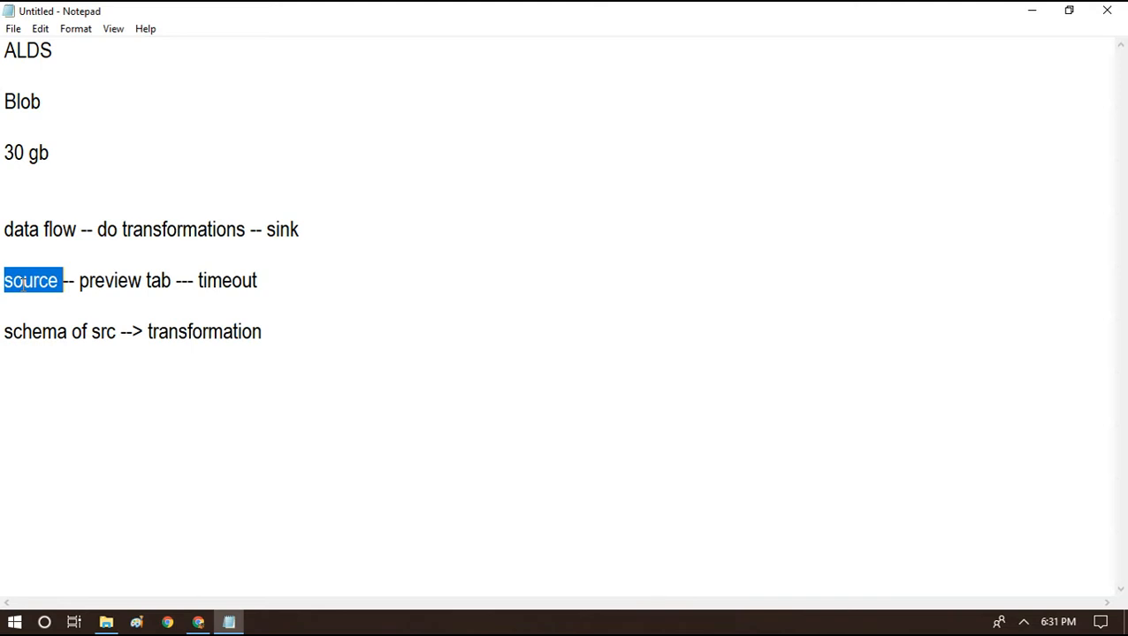
{"action": "double_click", "coordinate": [127, 279]}
{"action": "double_click", "coordinate": [224, 282]}
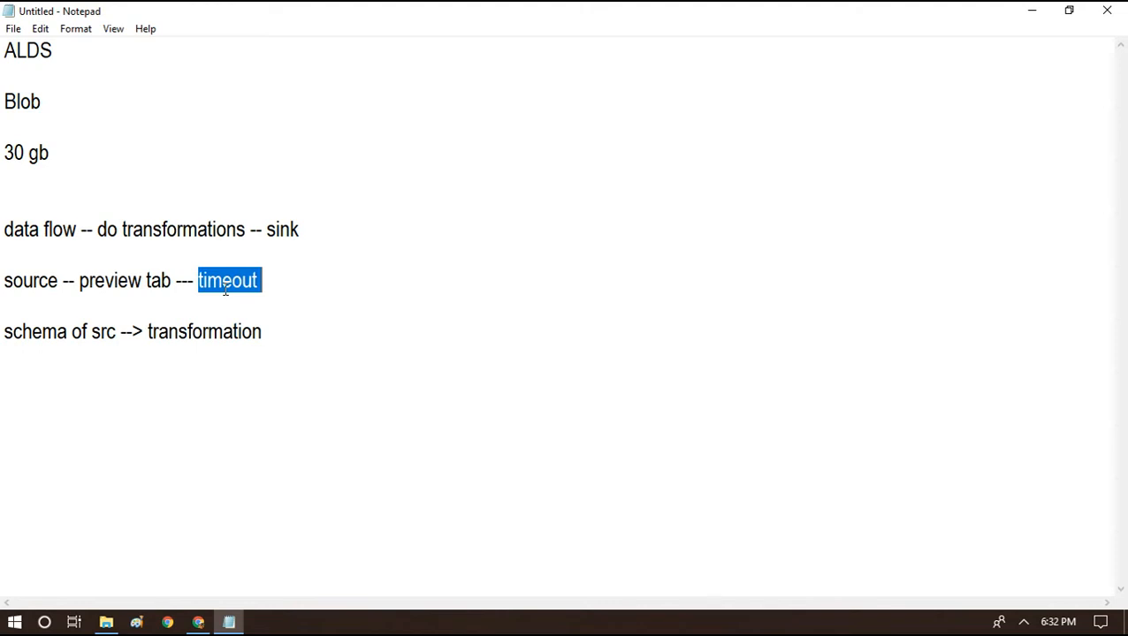
Step: Switch to Azure Data Factory in Chrome and open the dataflow5 activity's data flow from the pl_Sql pipeline
{"action": "left_click", "coordinate": [198, 622]}
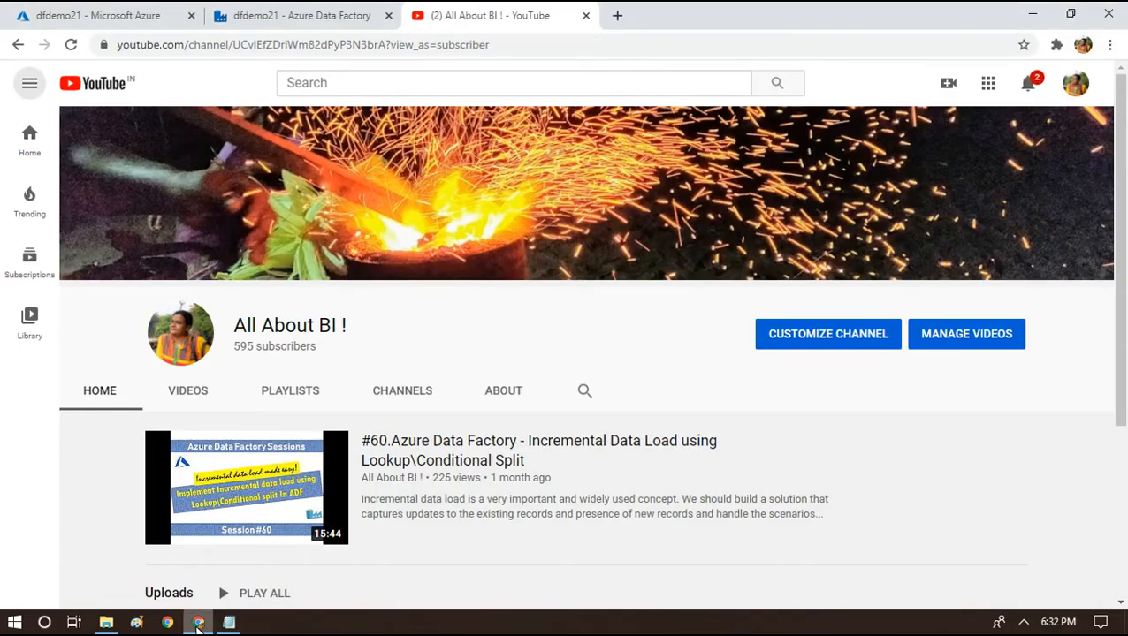
{"action": "left_click", "coordinate": [297, 9]}
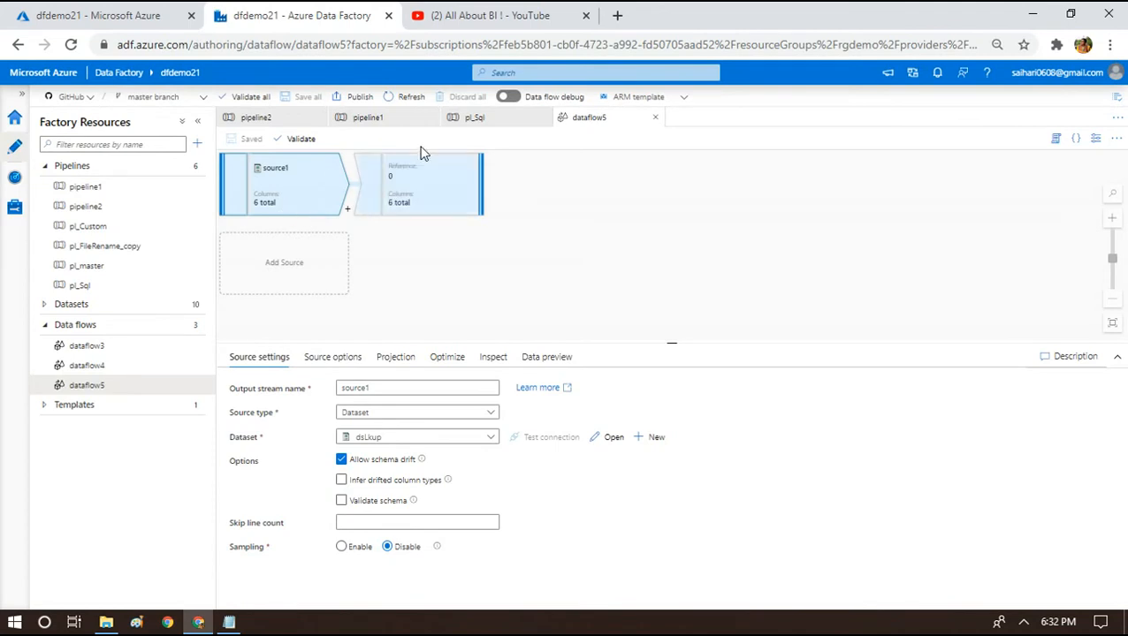
{"action": "left_click", "coordinate": [502, 119]}
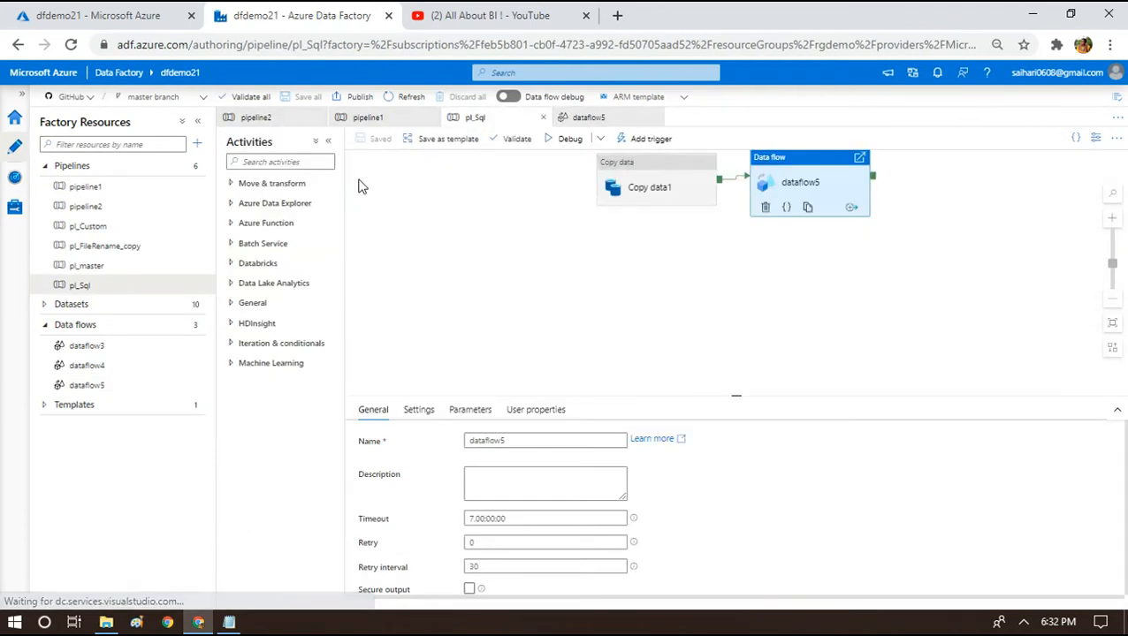
{"action": "double_click", "coordinate": [833, 183]}
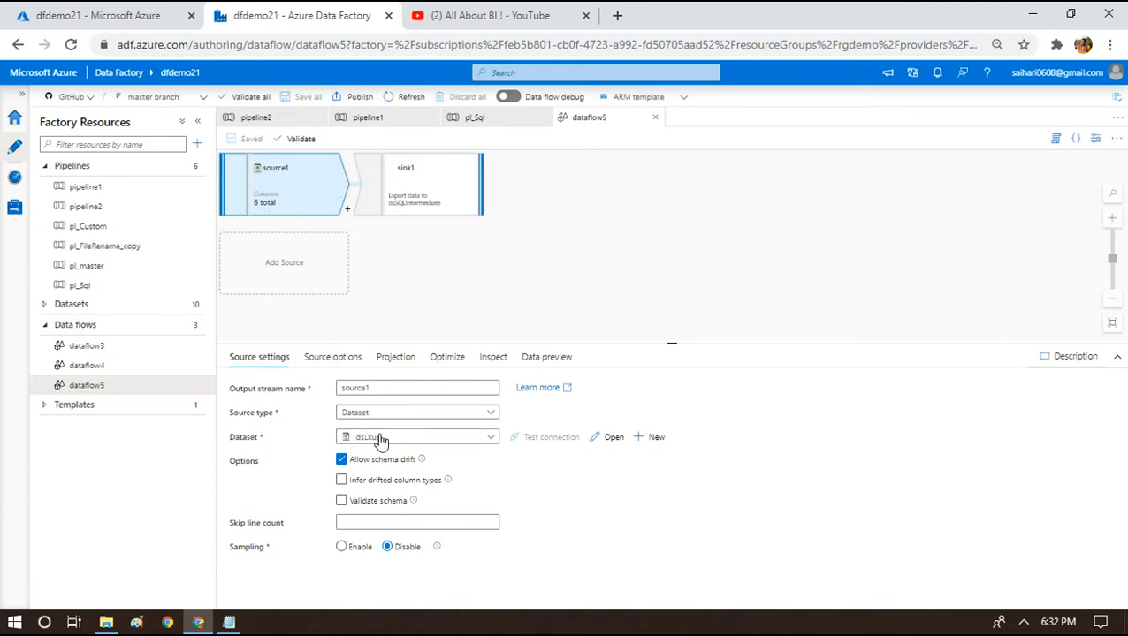
Step: Enlarge the settings area of source1, check its data preview and return to its source settings
{"action": "left_click_drag", "start_coordinate": [674, 343], "coordinate": [683, 278]}
{"action": "left_click", "coordinate": [547, 295]}
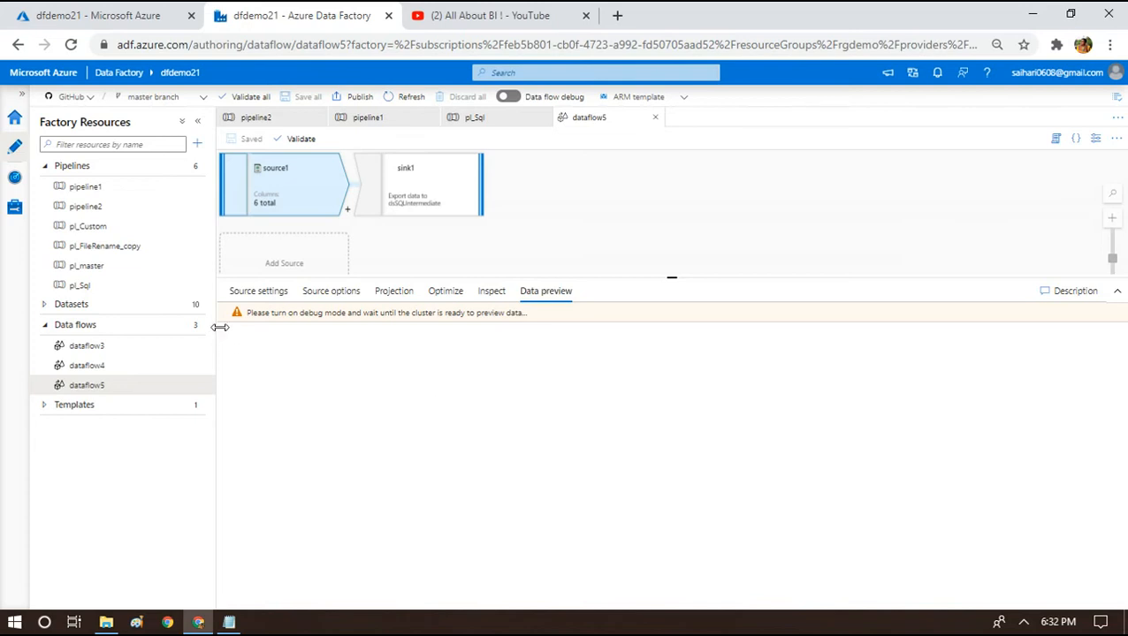
{"action": "left_click", "coordinate": [276, 290]}
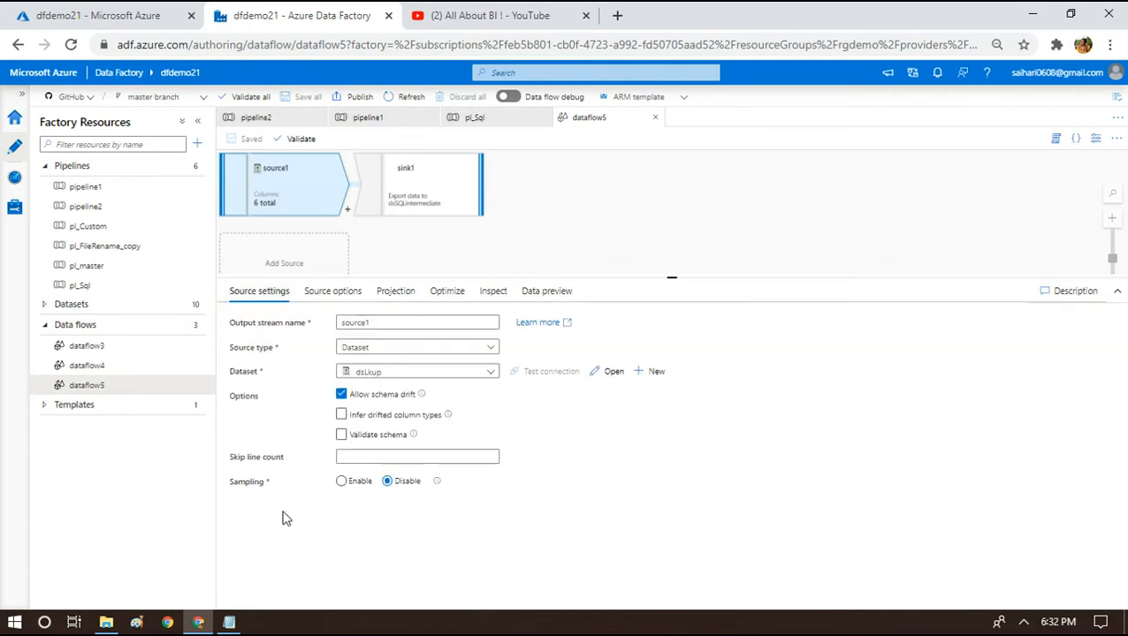
Step: Enable sampling for source1 with a rows limit of 100
{"action": "left_click", "coordinate": [243, 489]}
{"action": "double_click", "coordinate": [242, 486]}
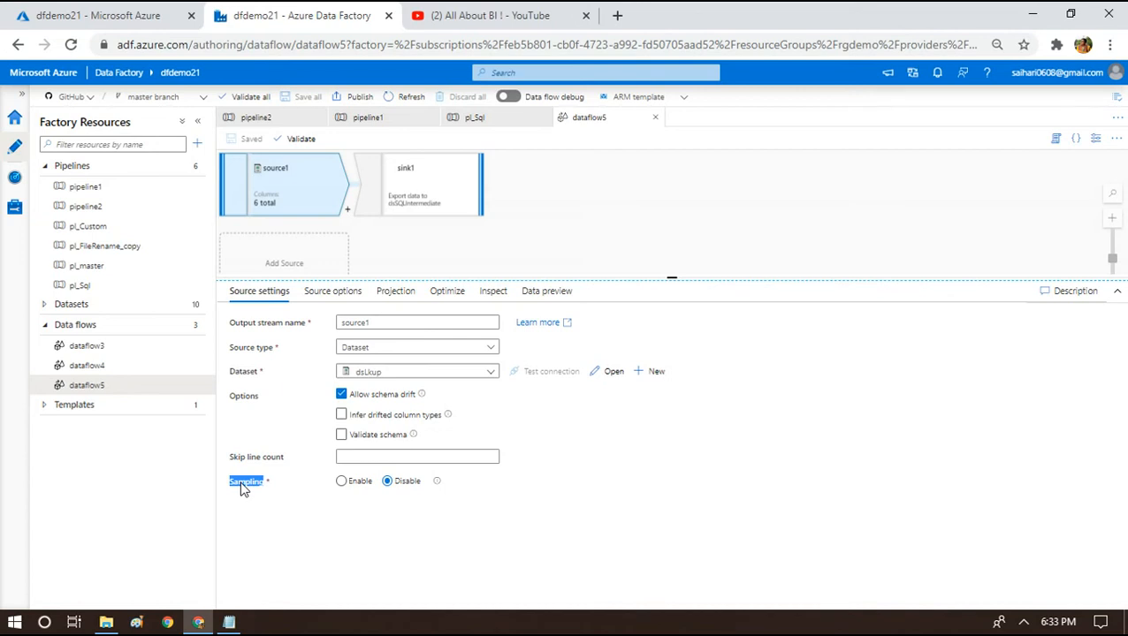
{"action": "mouse_move", "coordinate": [439, 489]}
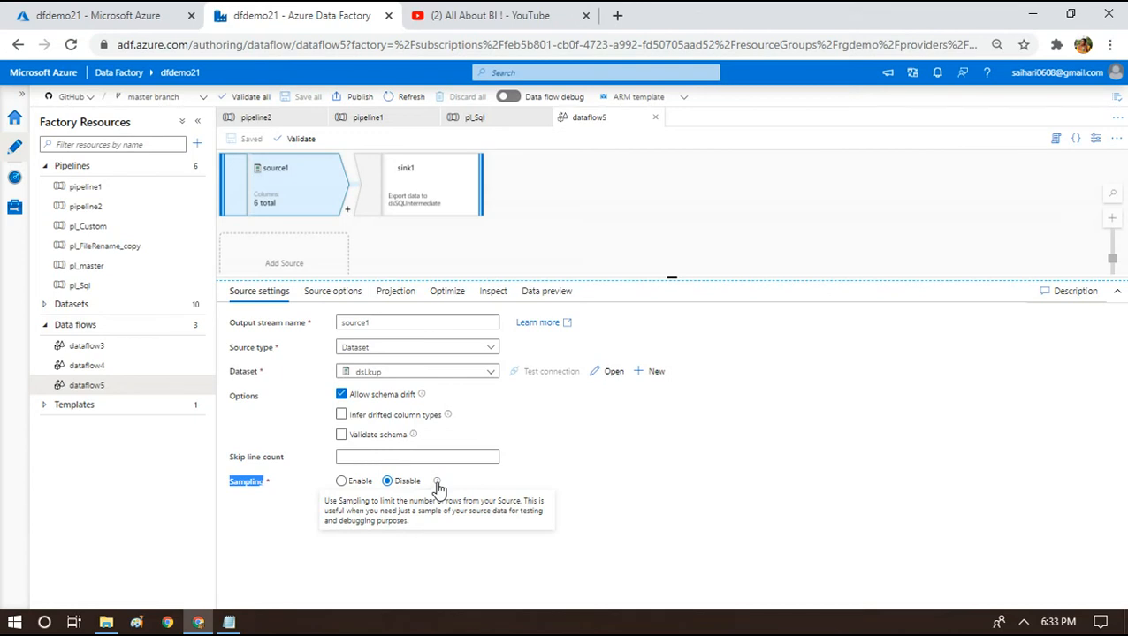
{"action": "left_click", "coordinate": [341, 481]}
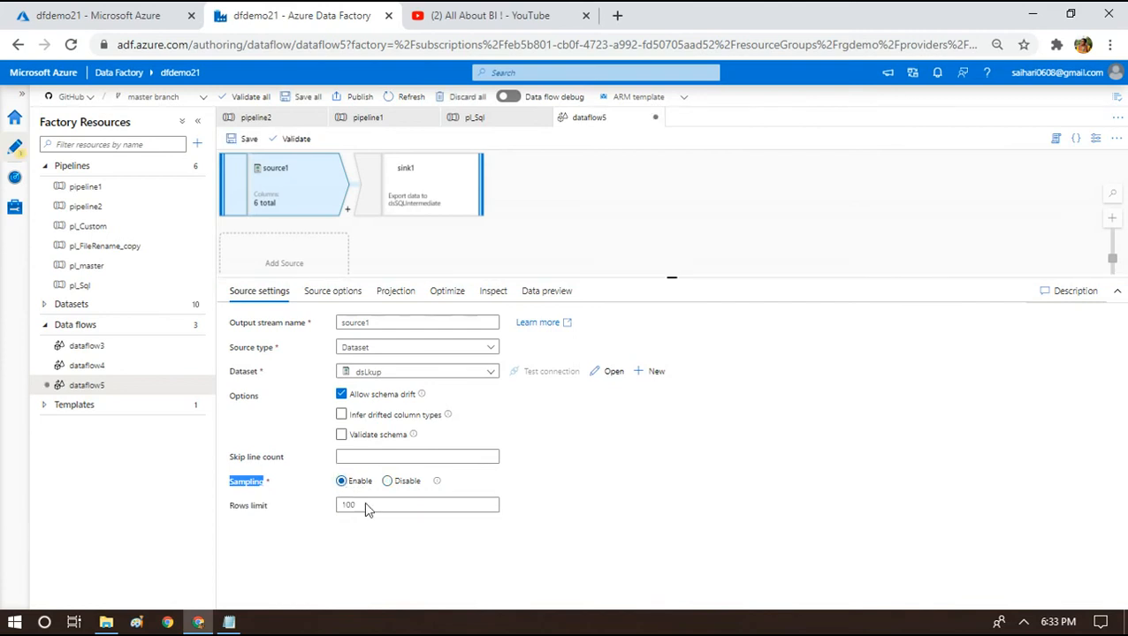
{"action": "left_click", "coordinate": [383, 505]}
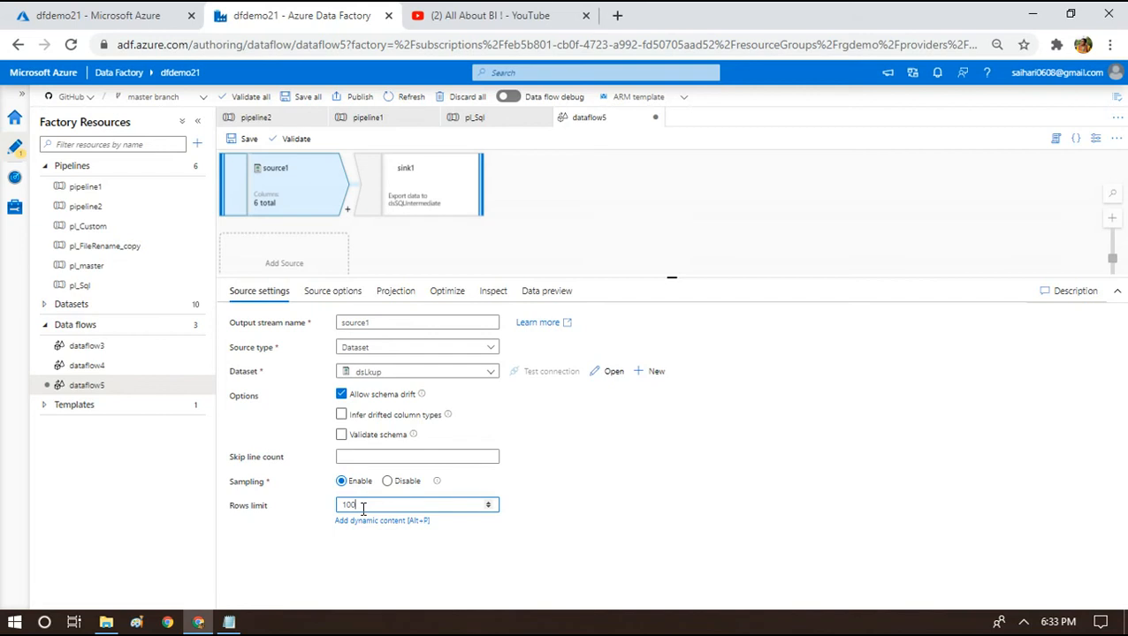
{"action": "double_click", "coordinate": [233, 482]}
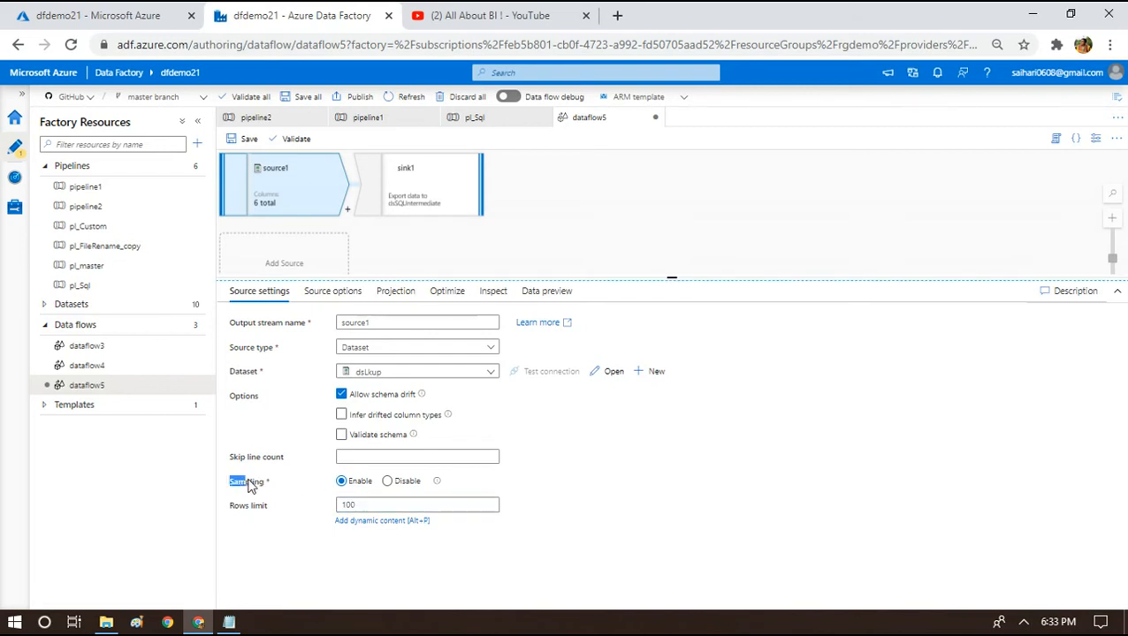
{"action": "left_click_drag", "start_coordinate": [358, 506], "coordinate": [340, 505]}
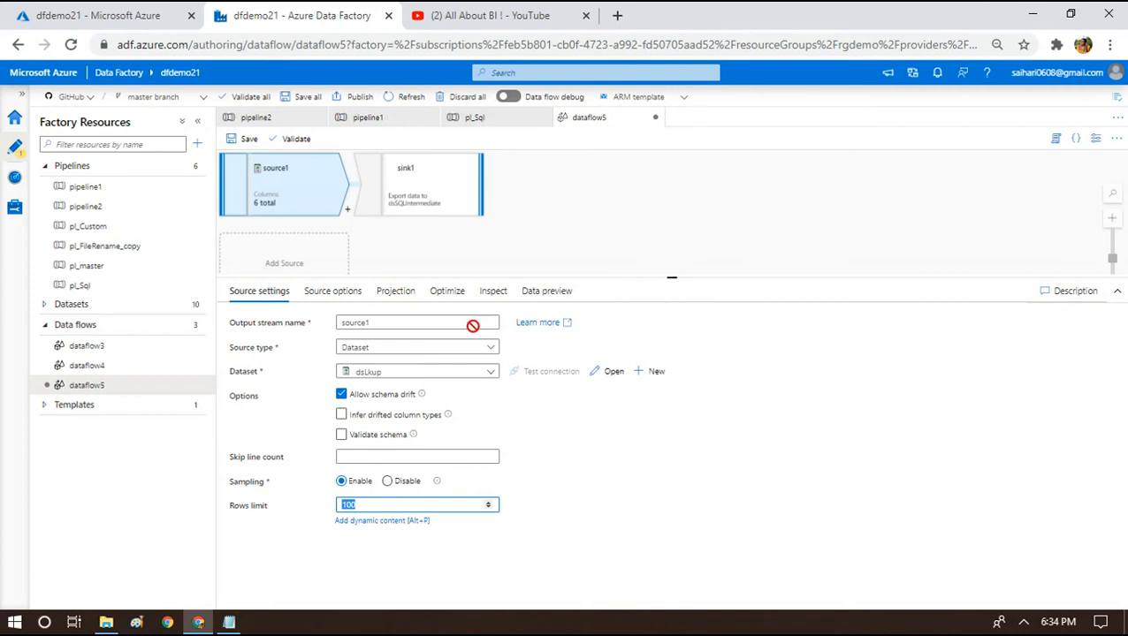
Step: Apply Set Partitioning to source1 with the Round Robin type and 2 partitions, and return to its source settings
{"action": "left_click", "coordinate": [448, 295]}
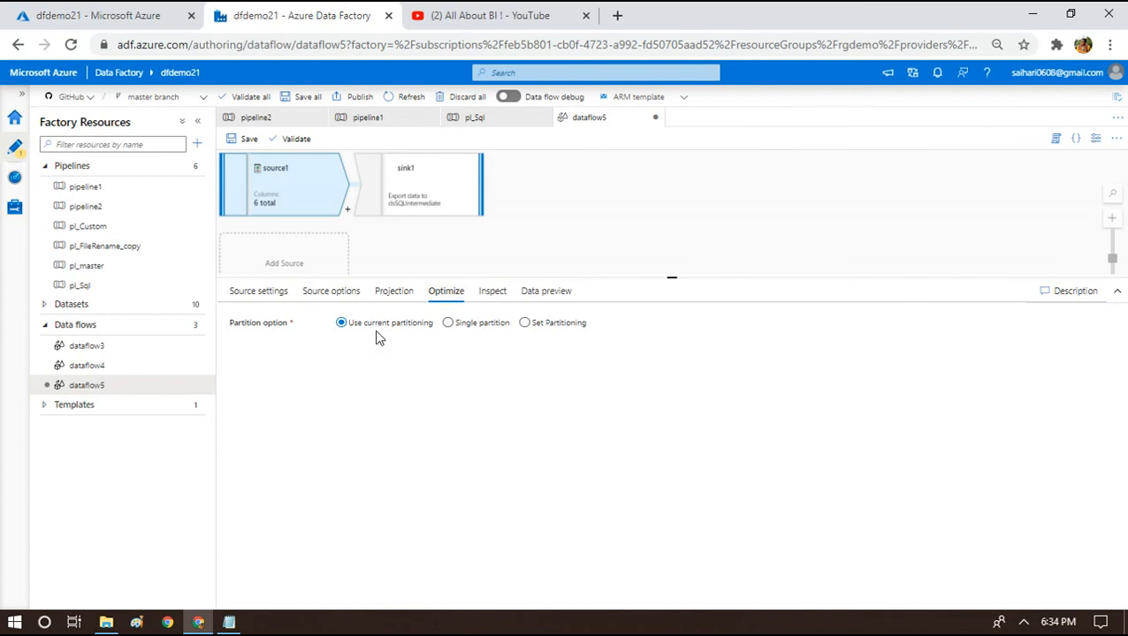
{"action": "left_click", "coordinate": [524, 324]}
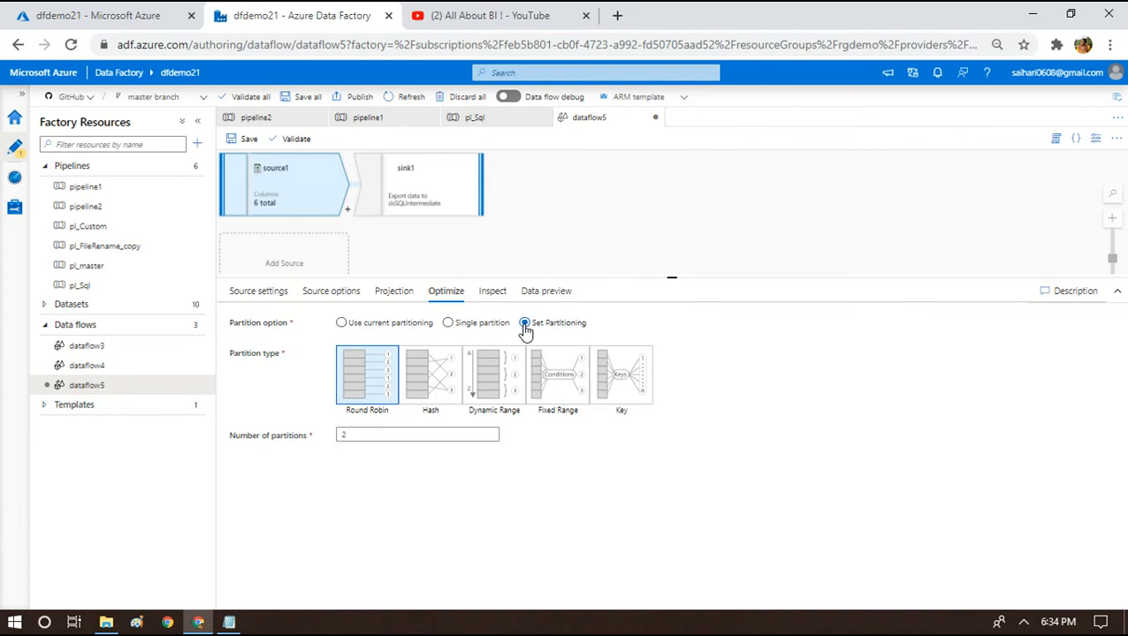
{"action": "left_click", "coordinate": [343, 326]}
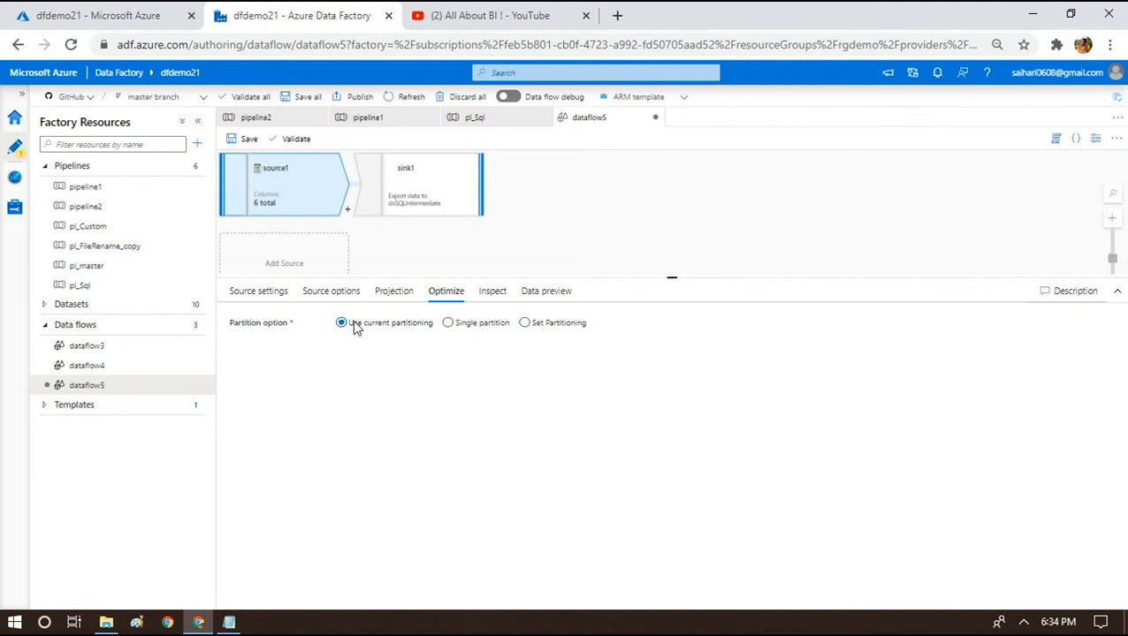
{"action": "left_click", "coordinate": [524, 325]}
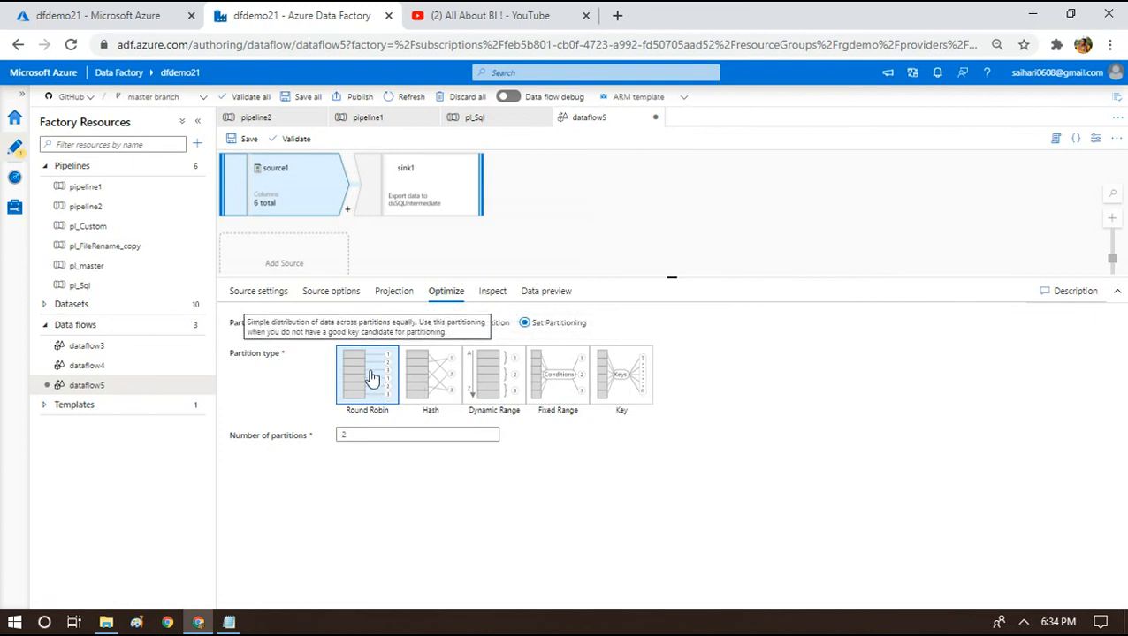
{"action": "left_click", "coordinate": [381, 436]}
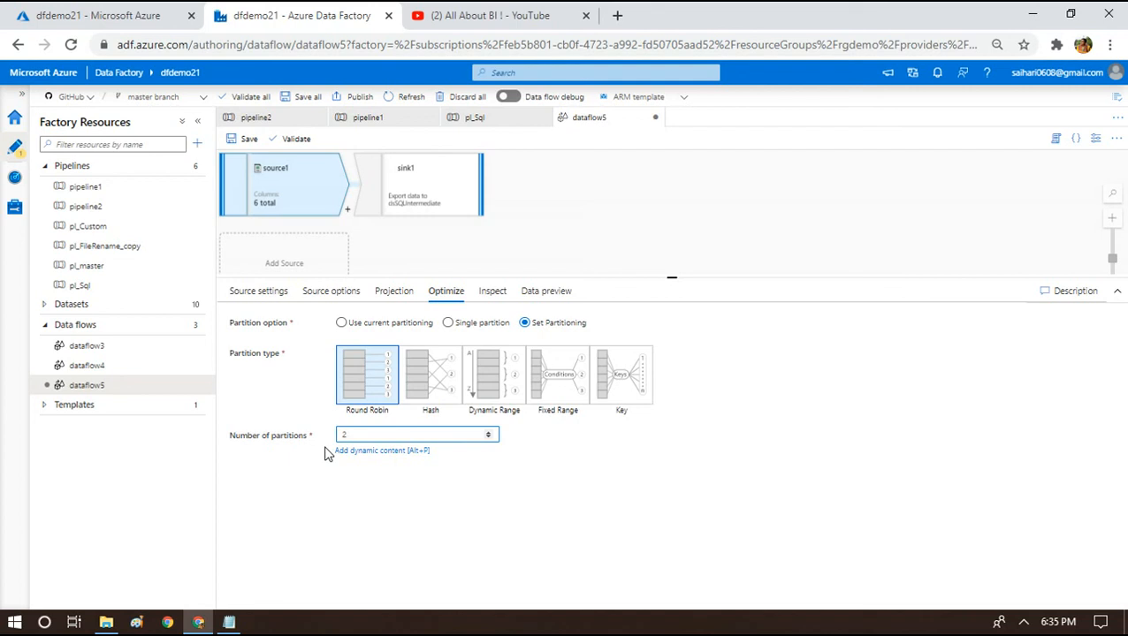
{"action": "left_click_drag", "start_coordinate": [360, 438], "coordinate": [333, 442]}
{"action": "left_click", "coordinate": [254, 292]}
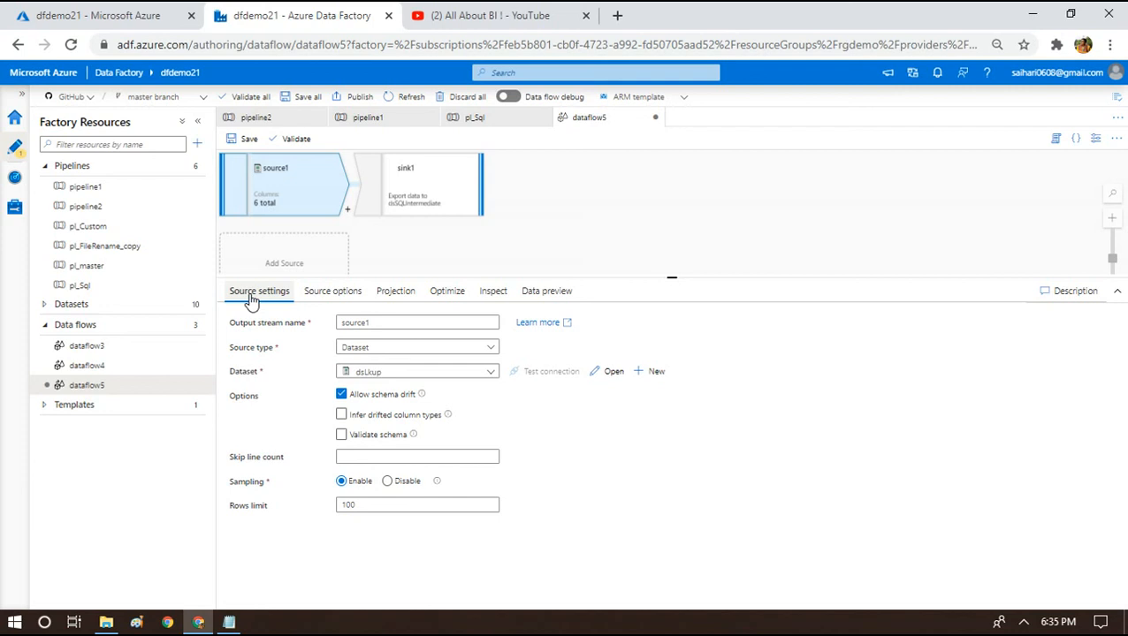